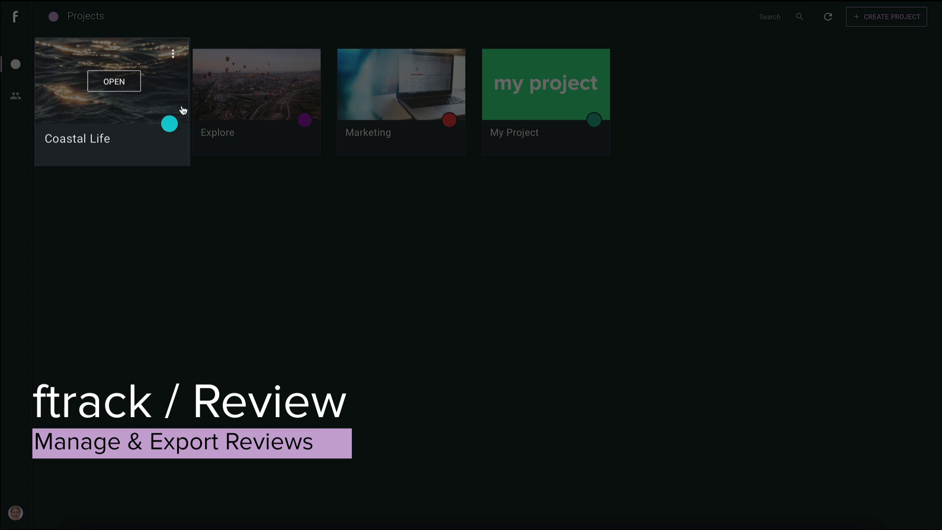
Step: Open the Coastal Life project to list its reviews
click(123, 82)
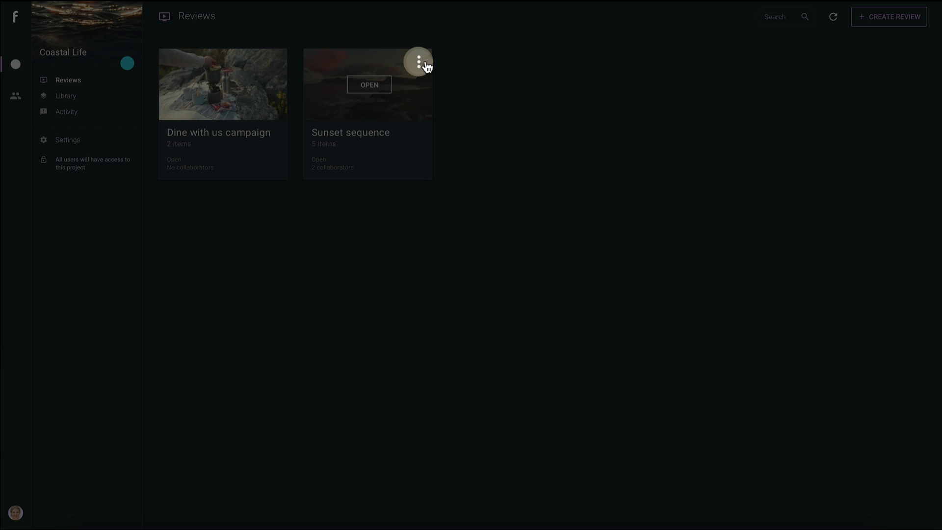
Step: Bring up the Sunset sequence review card's options menu
click(420, 63)
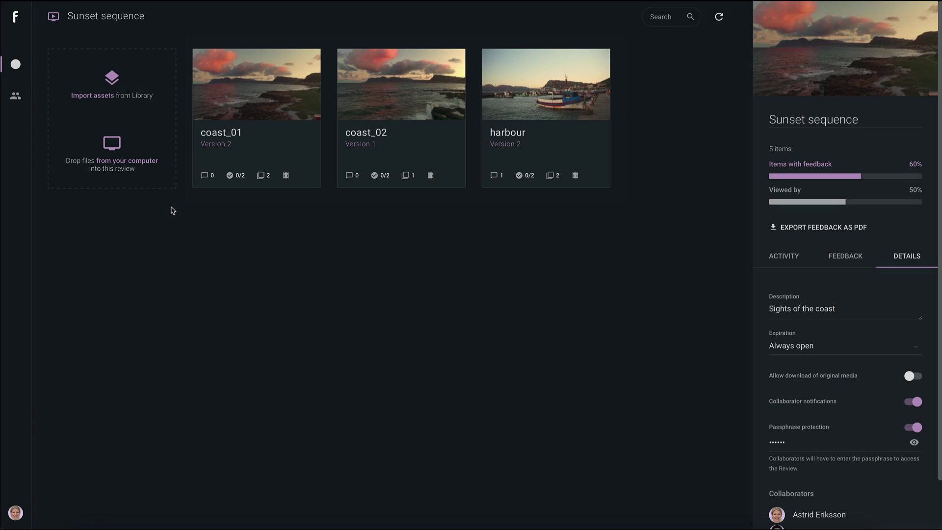
mouse_move(256, 84)
click(267, 149)
drag(267, 148, 412, 147)
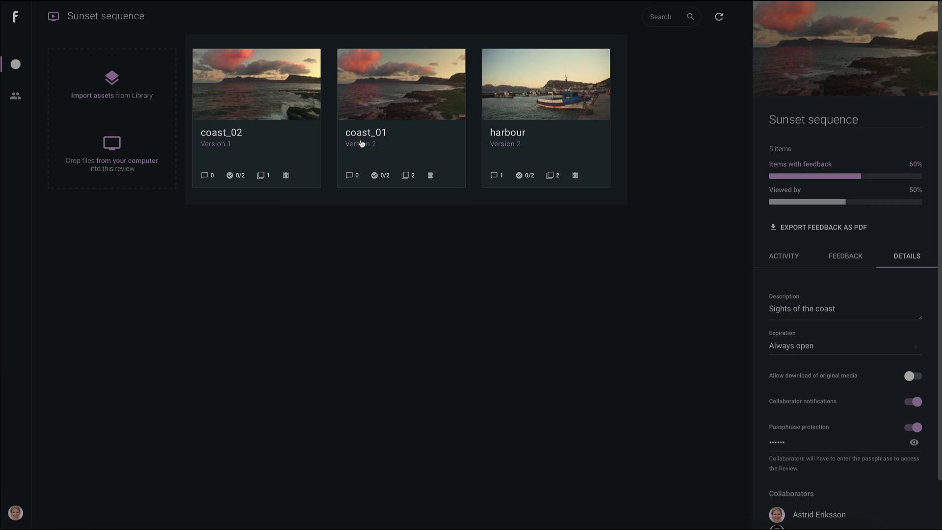
drag(270, 143, 402, 138)
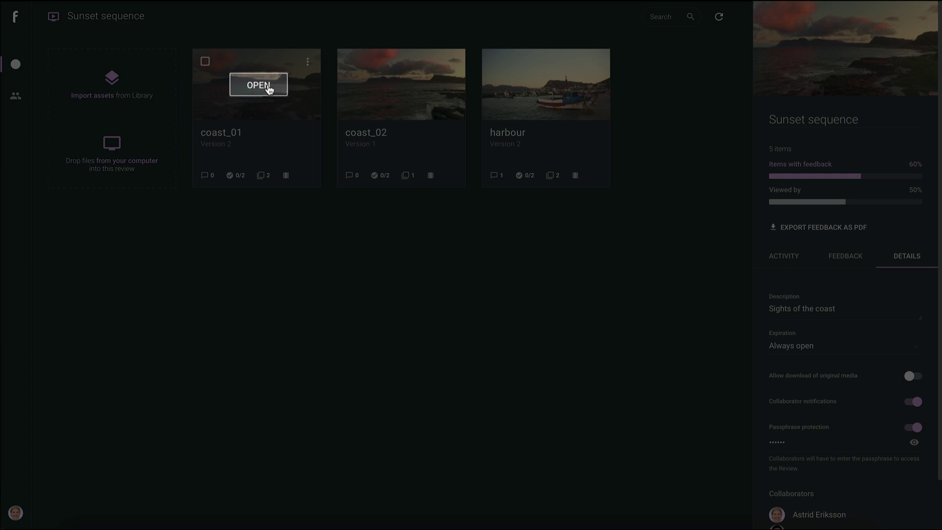
click(268, 88)
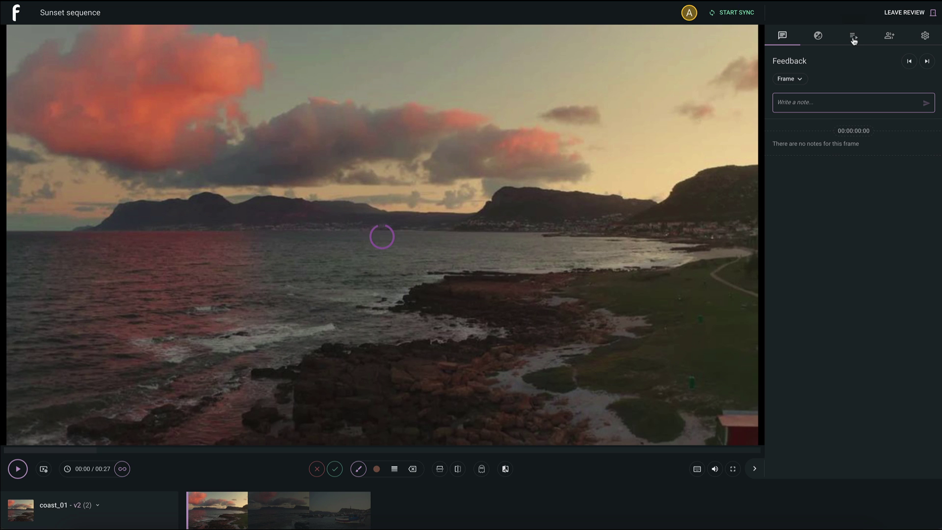
click(852, 35)
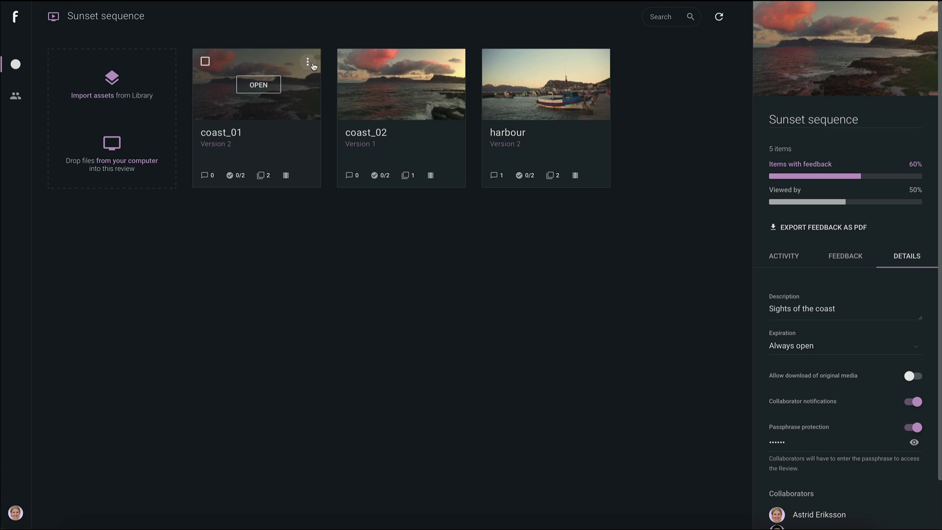
click(308, 63)
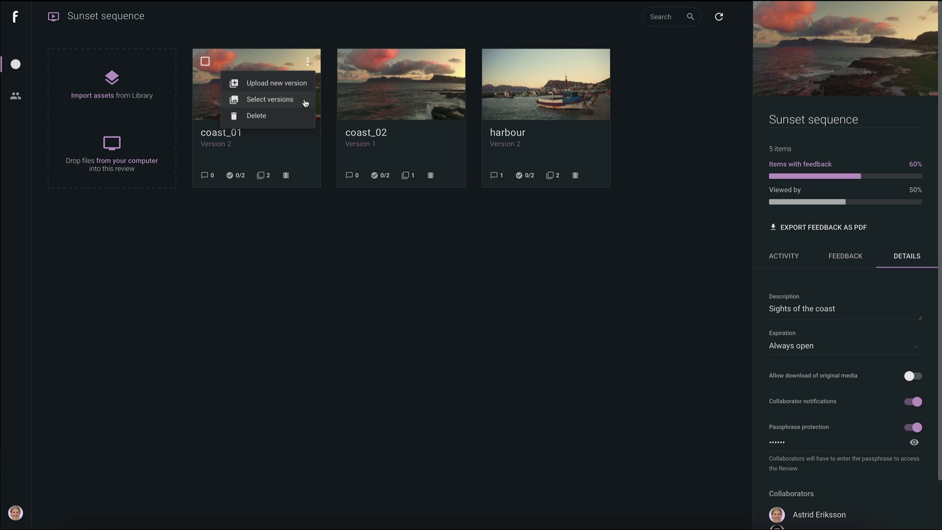
click(304, 100)
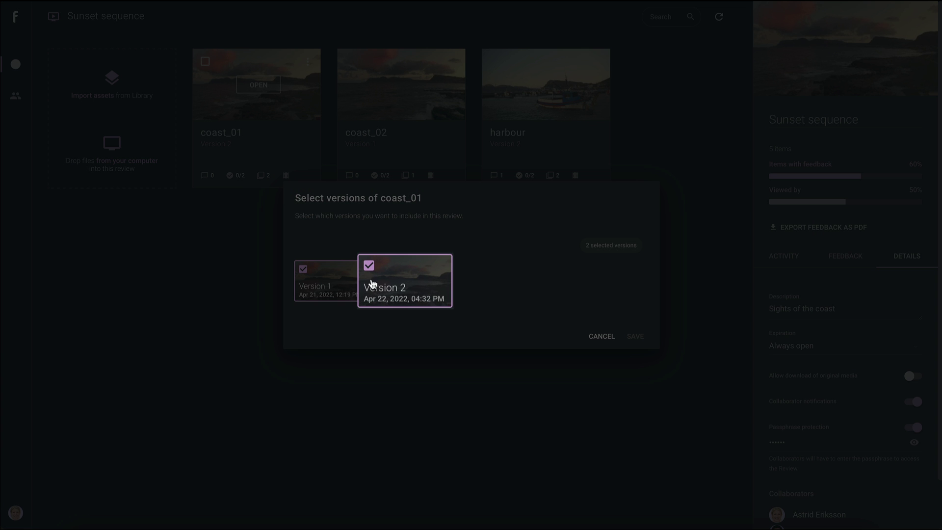
click(368, 267)
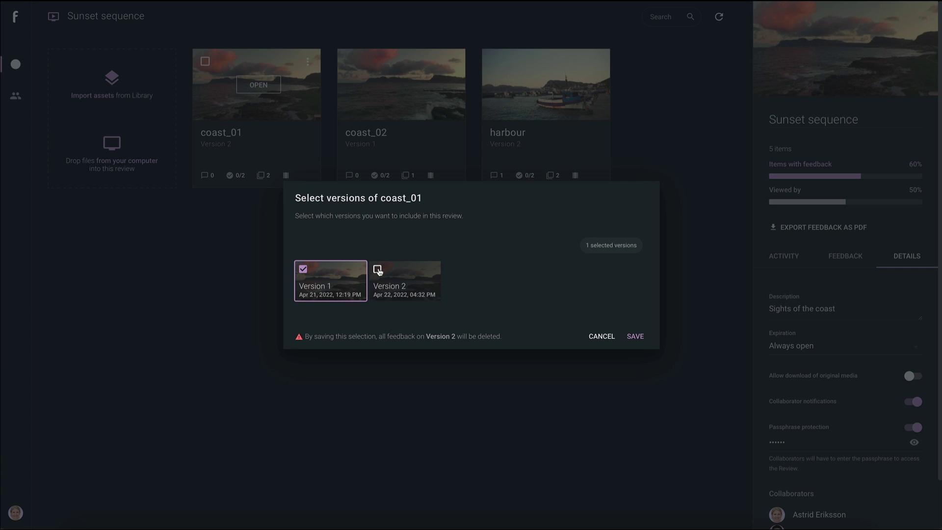
click(377, 269)
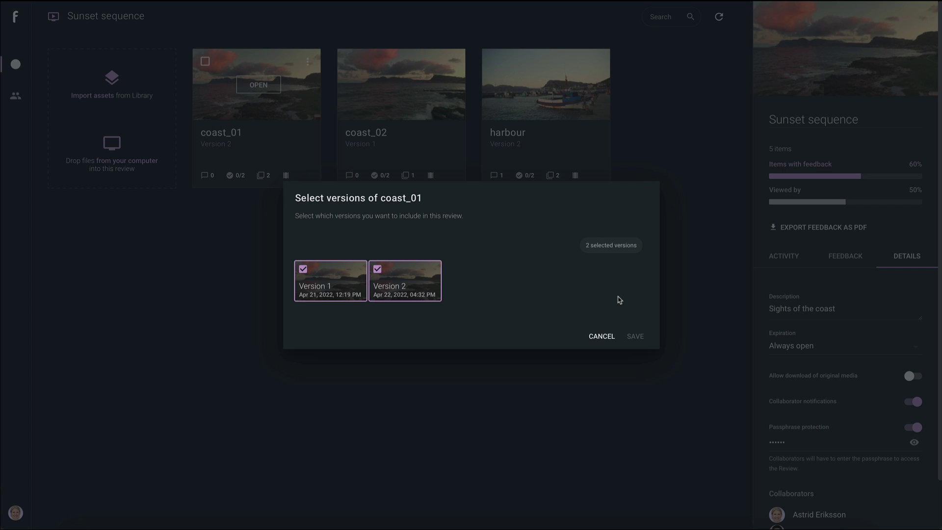
click(604, 336)
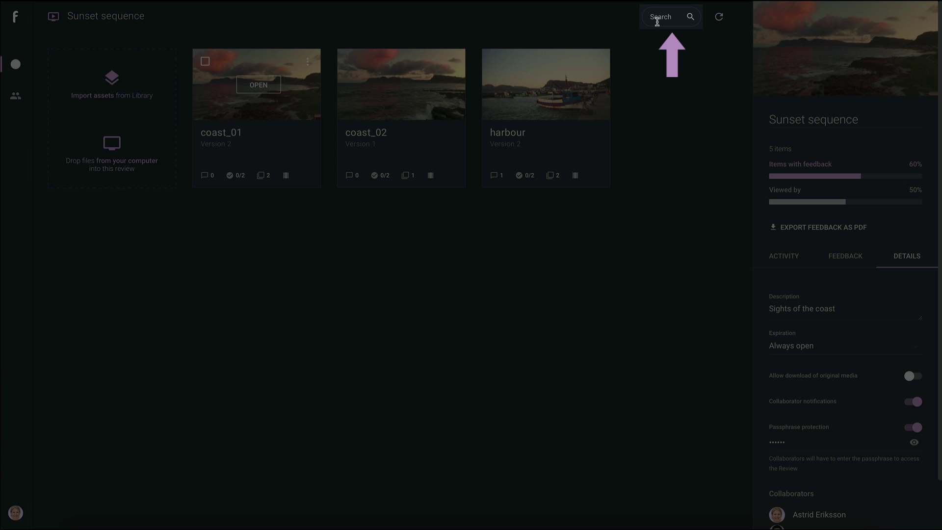
click(659, 22)
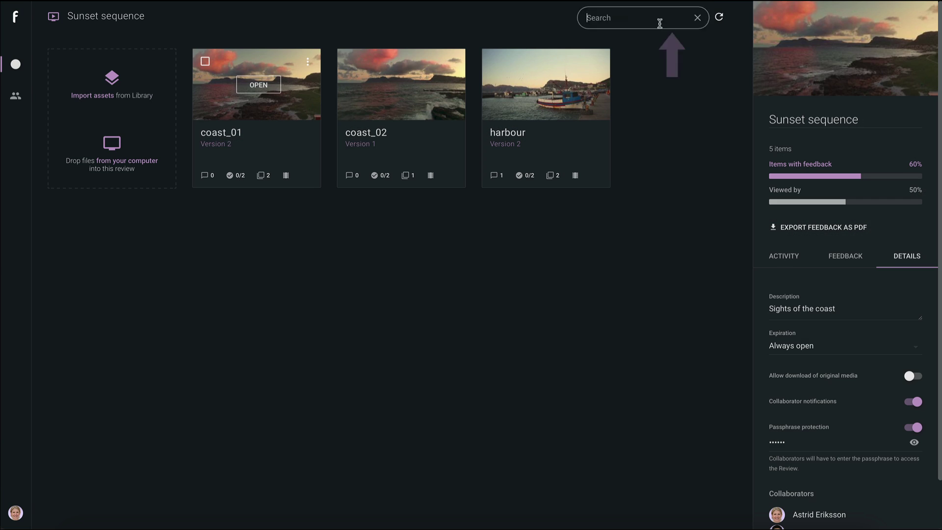
text(coas)
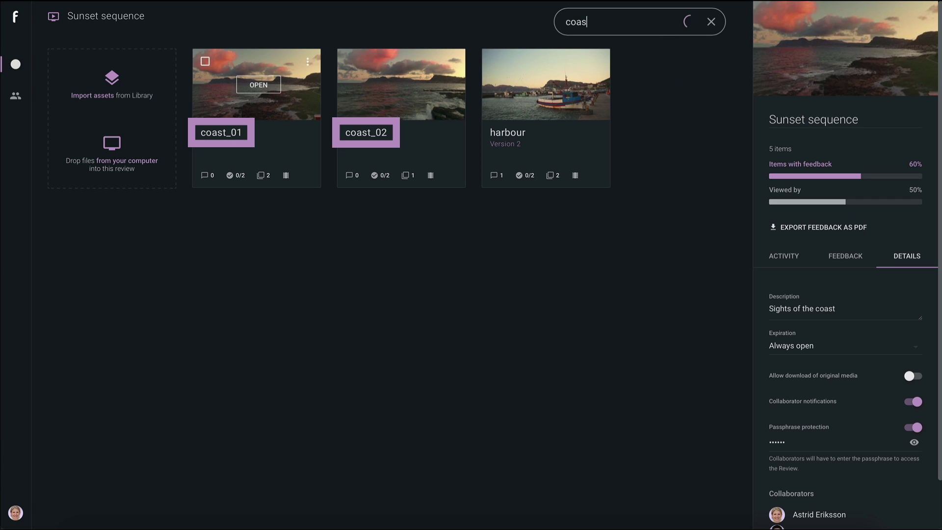
text(t)
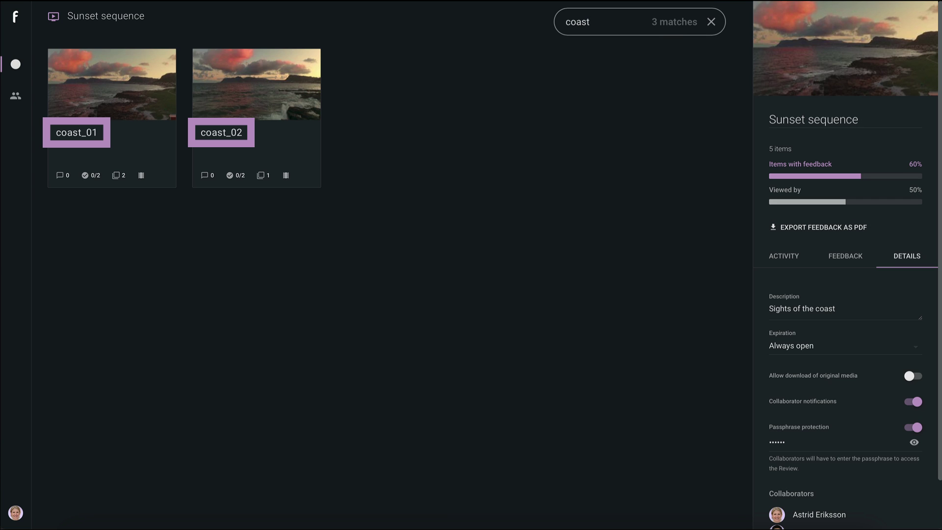
text(_01)
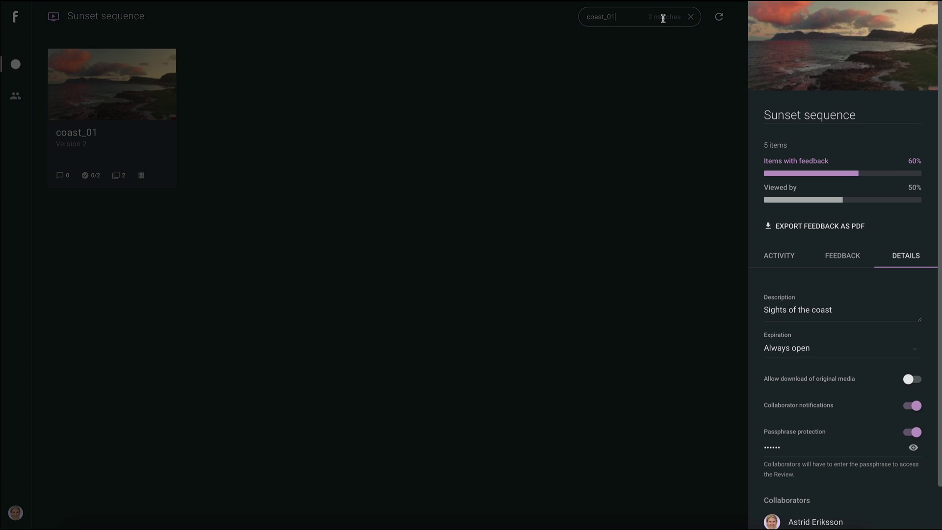
click(690, 16)
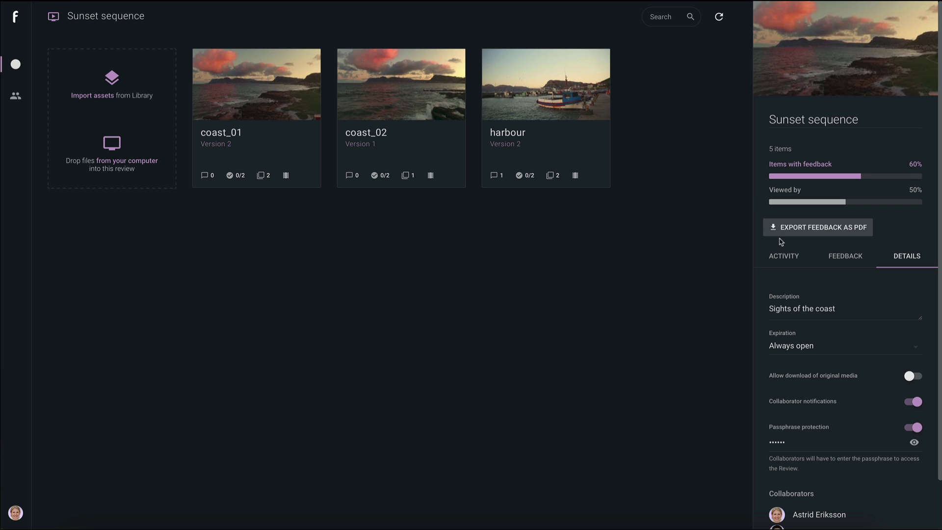
Step: Browse the Activity, Feedback and Details panels, then list the Expiration choices
click(791, 257)
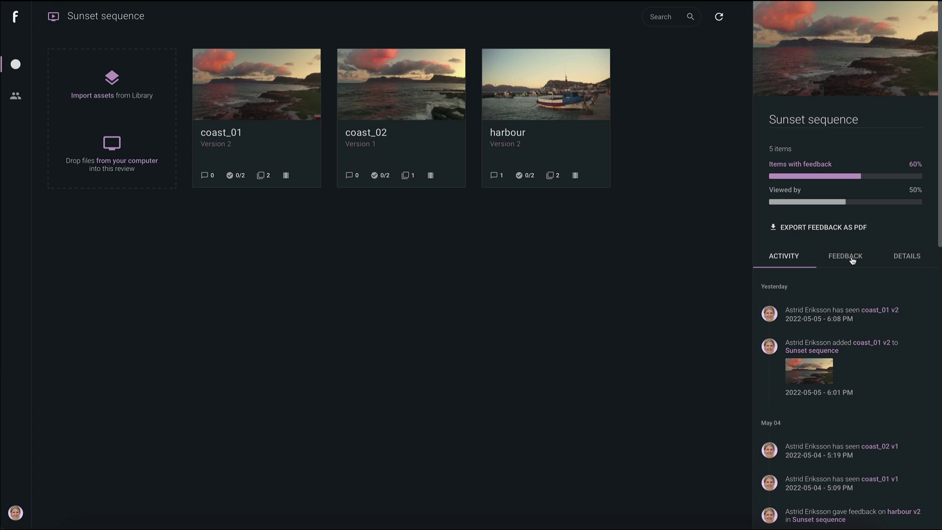
click(852, 258)
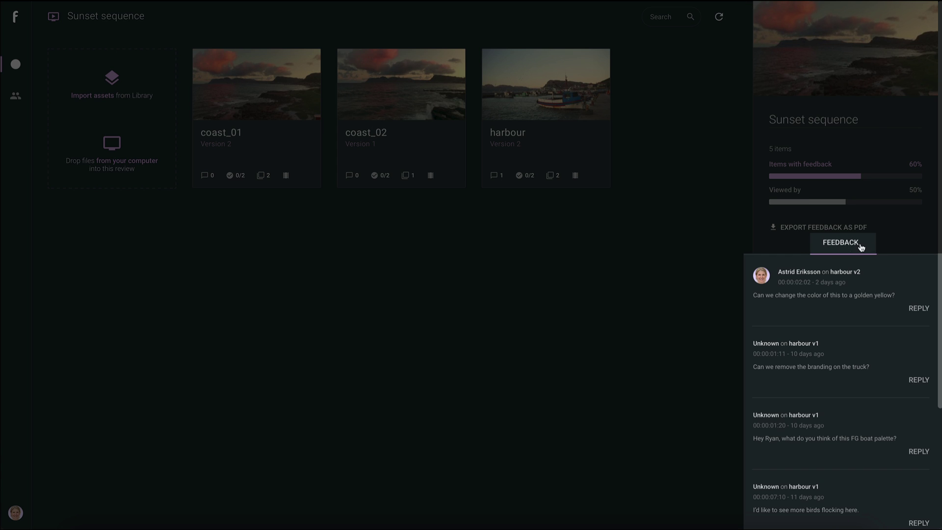
click(916, 249)
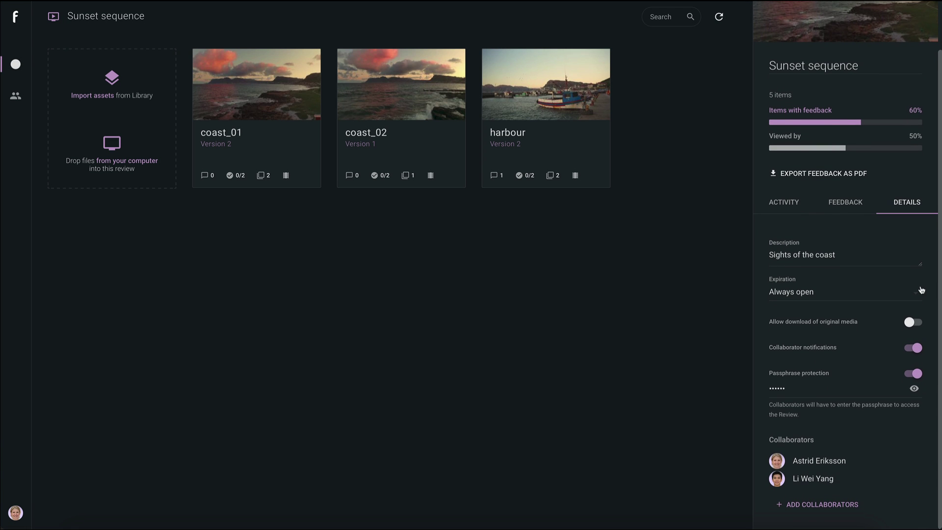
click(917, 295)
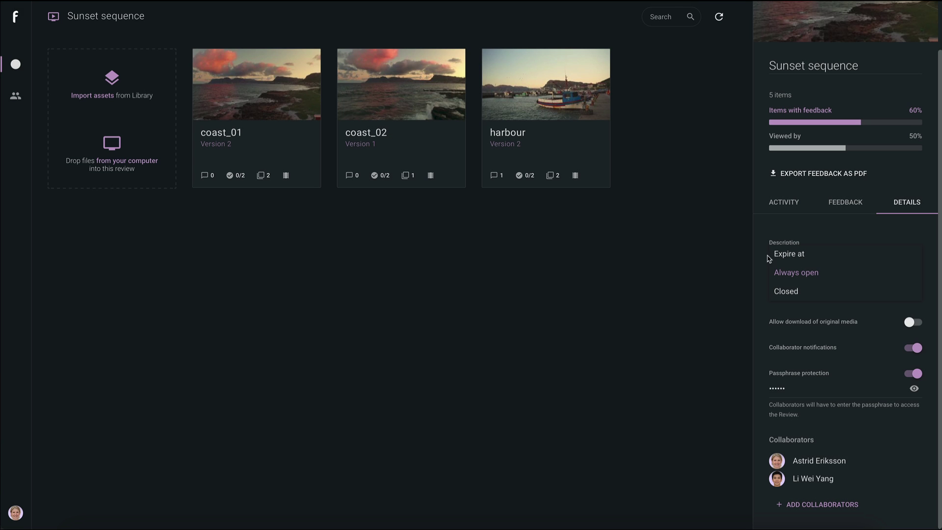
Step: Keep expiration on Always open and export the Sunset sequence feedback as PDF
click(795, 218)
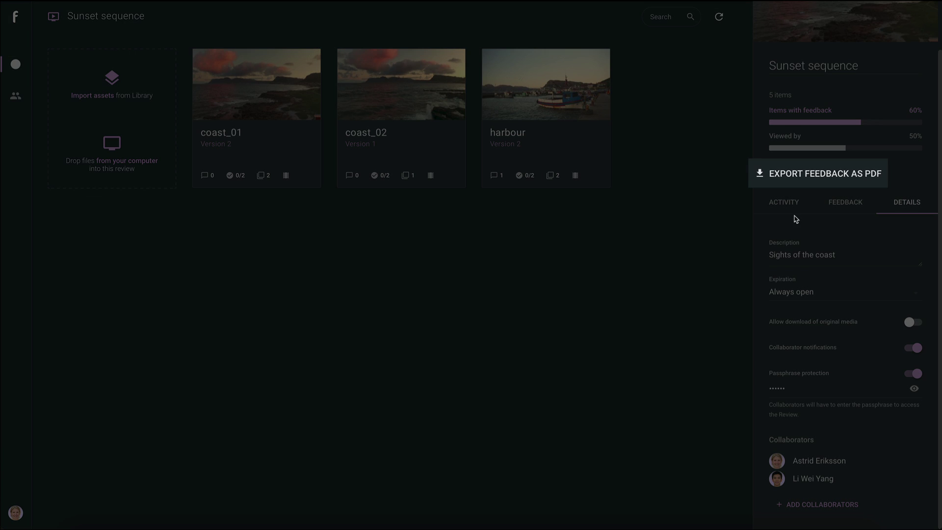
click(830, 176)
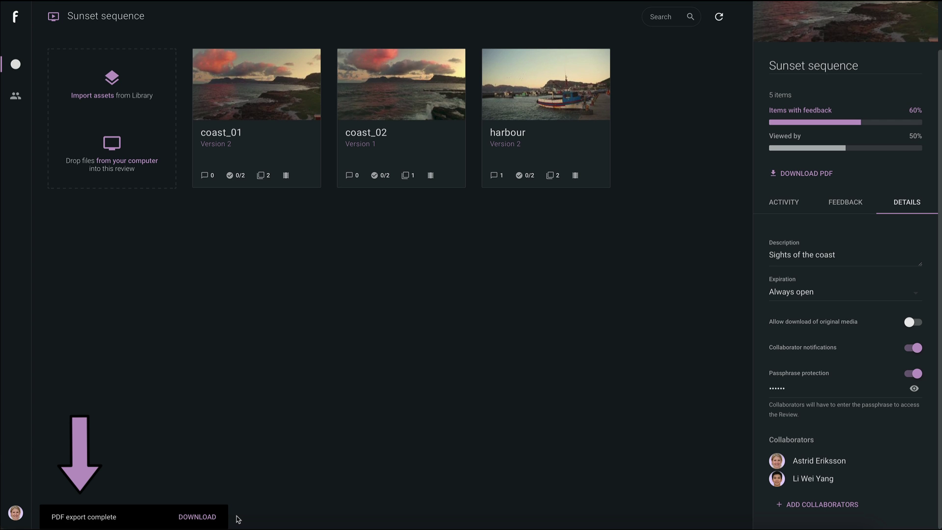
Step: Download the completed PDF export to view the feedback report
click(197, 516)
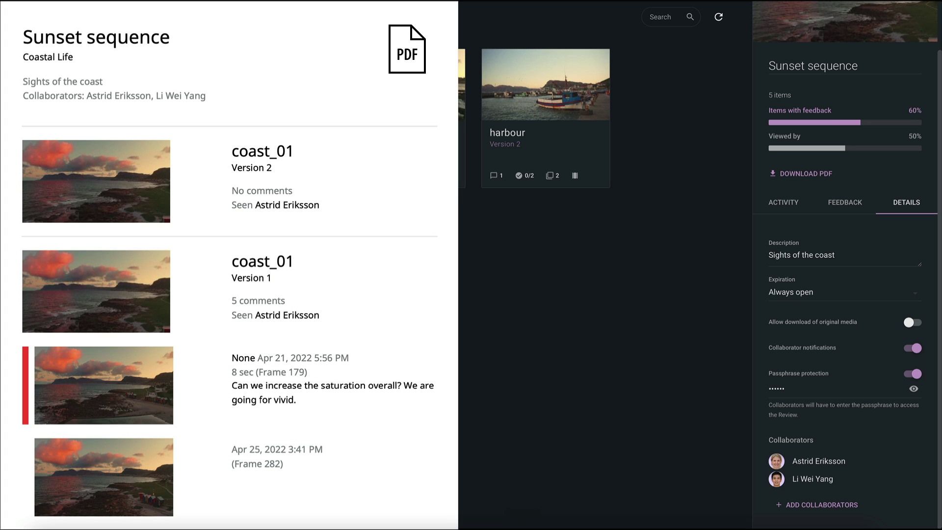
scroll(903, 241, up, 2)
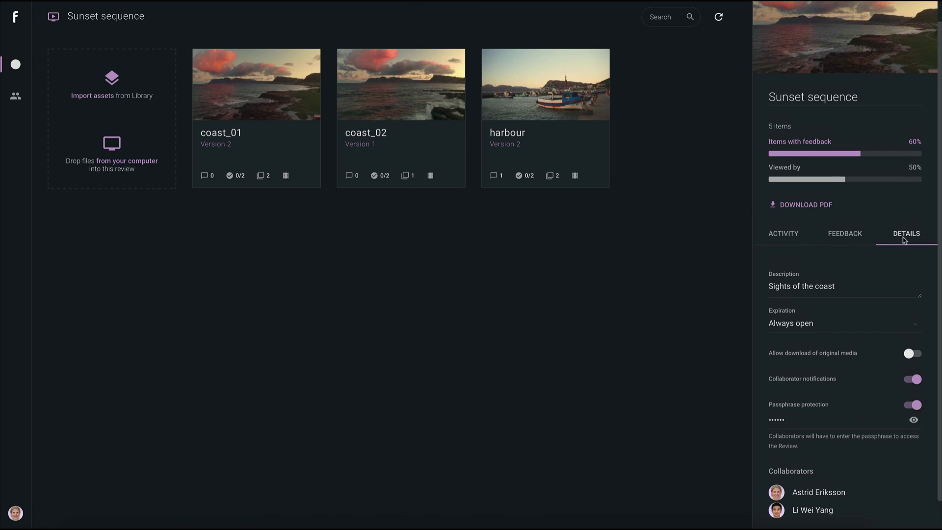